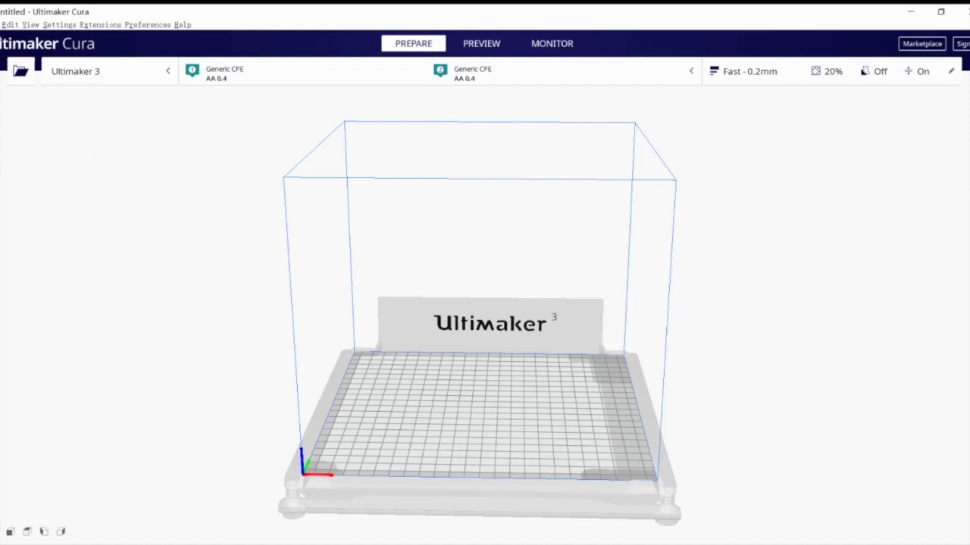
# Step: Open 20140205_Marvin_KeyChain from the files folder onto the build plate and select the model
pyautogui.click(1, 25)
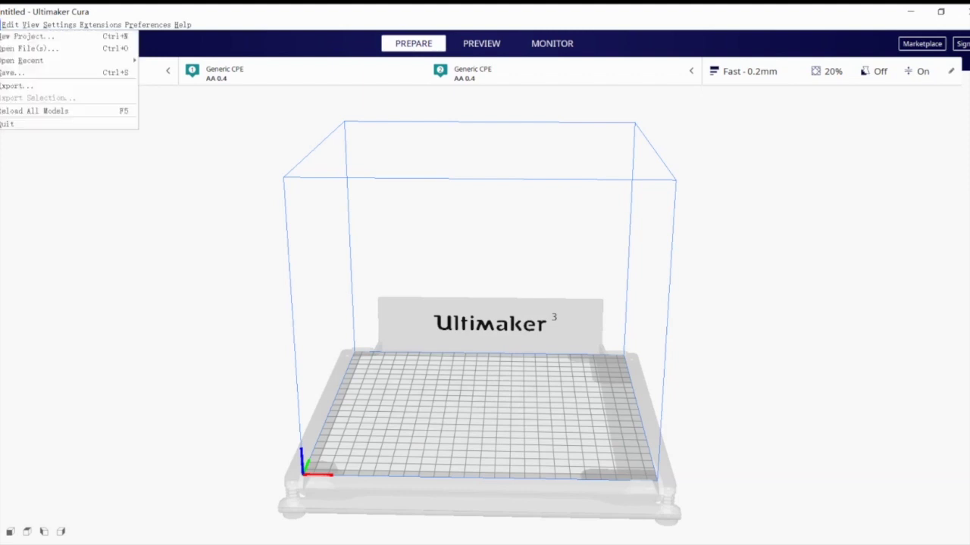
pyautogui.click(10, 48)
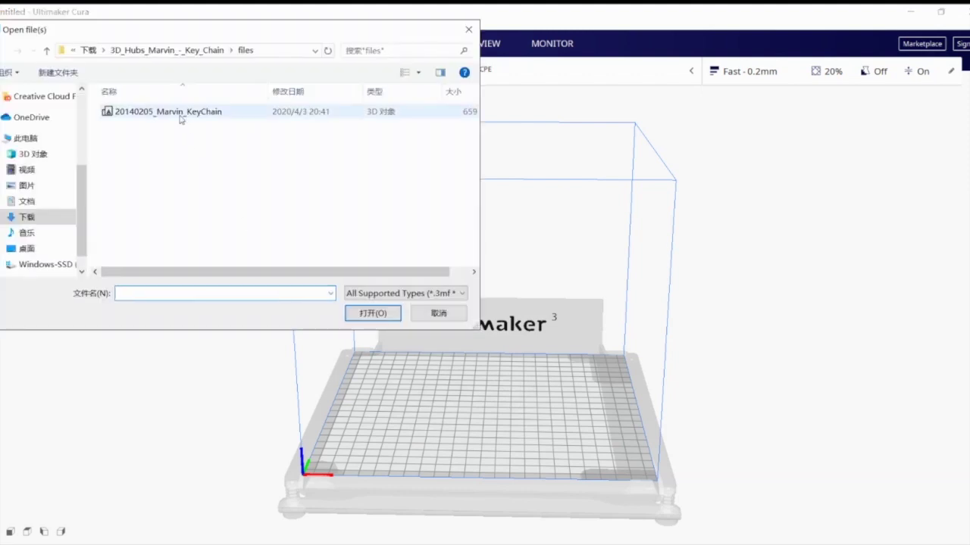
pyautogui.click(181, 115)
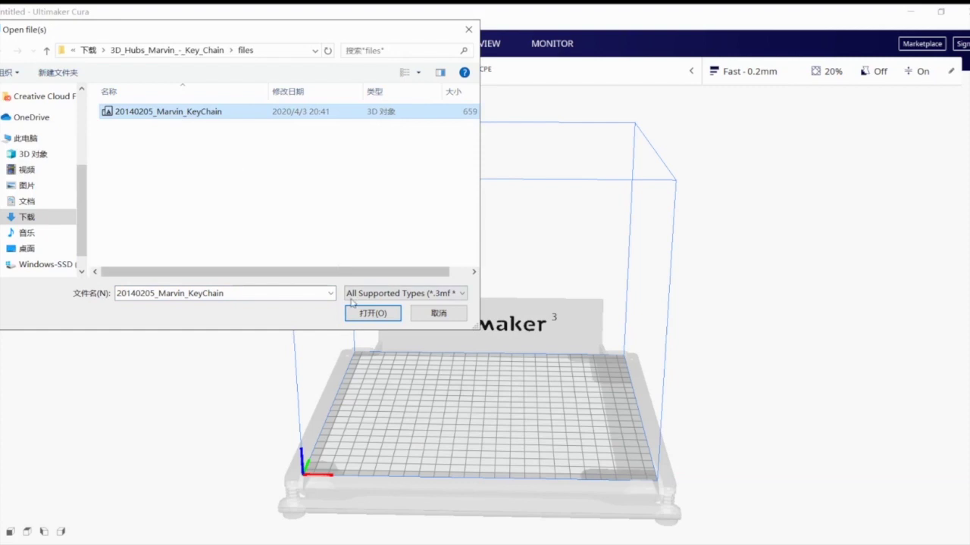
pyautogui.click(361, 317)
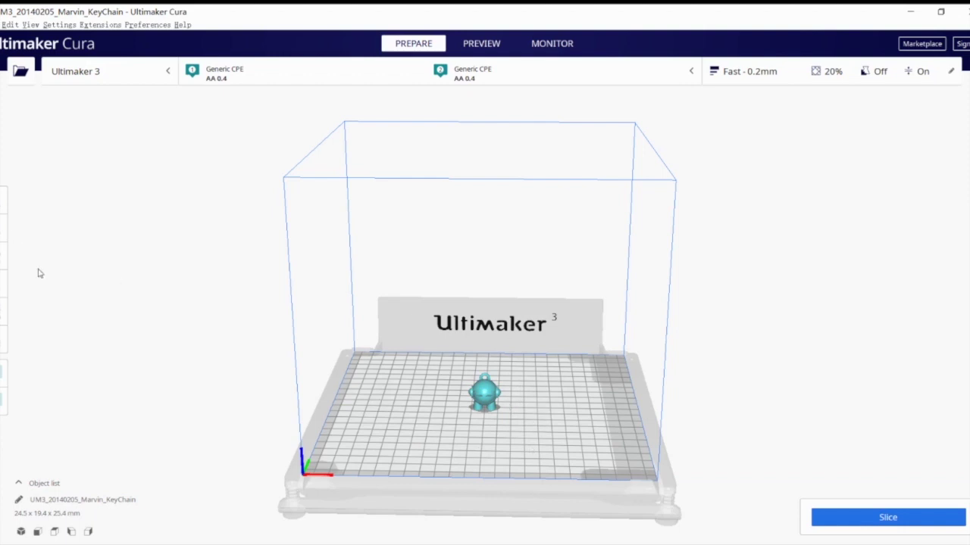
pyautogui.click(491, 397)
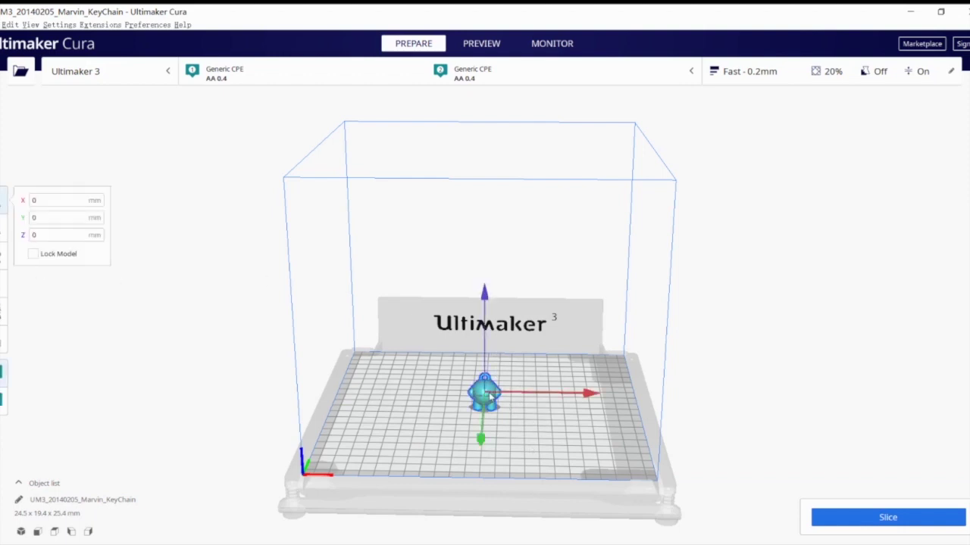
# Step: In the Scale tool, set the X width to 50 mm and the Y scale to 200% (38.7 mm)
pyautogui.click(9, 228)
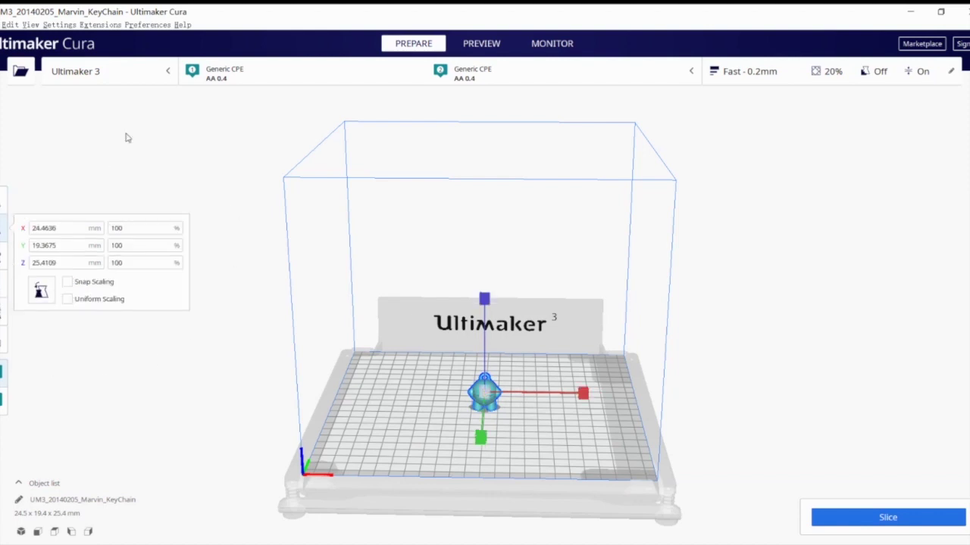
pyautogui.moveTo(62, 228); pyautogui.dragTo(30, 264)
pyautogui.click(65, 247)
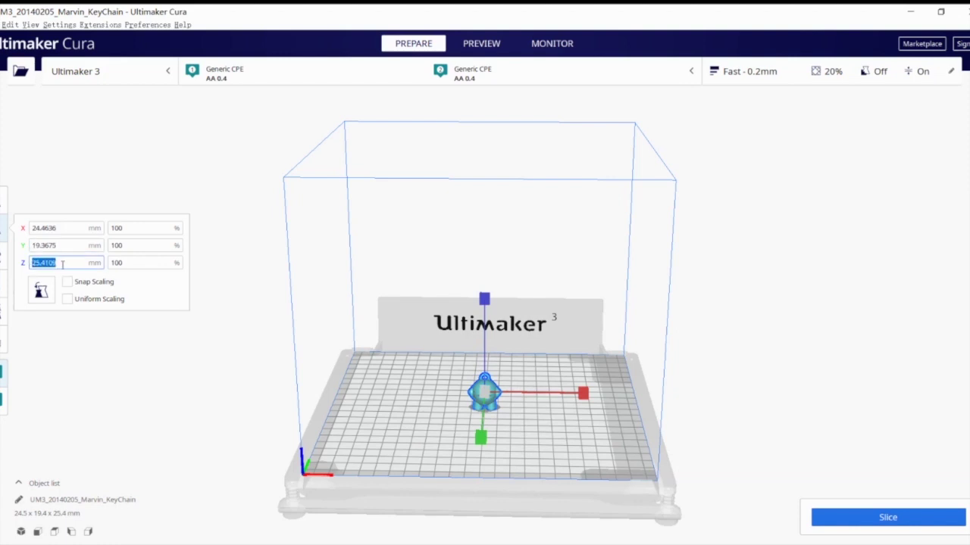
pyautogui.moveTo(57, 229); pyautogui.dragTo(25, 237)
pyautogui.write('50')
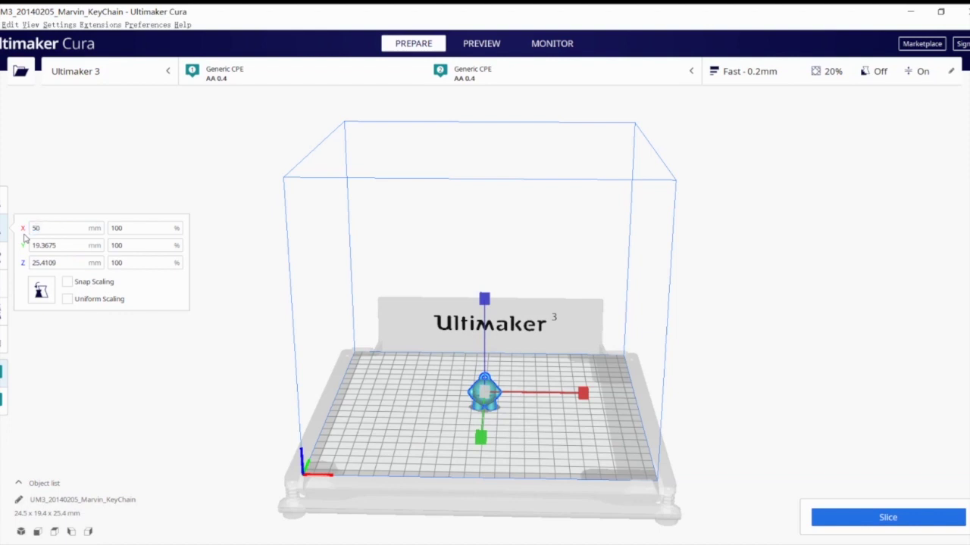
pyautogui.press('Return')
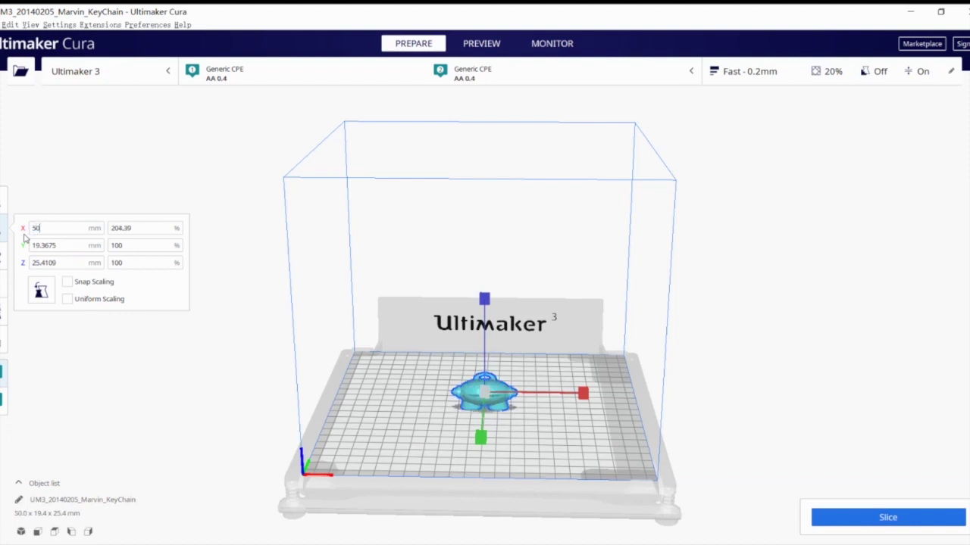
pyautogui.doubleClick(129, 246)
pyautogui.write('200')
pyautogui.press('Return')
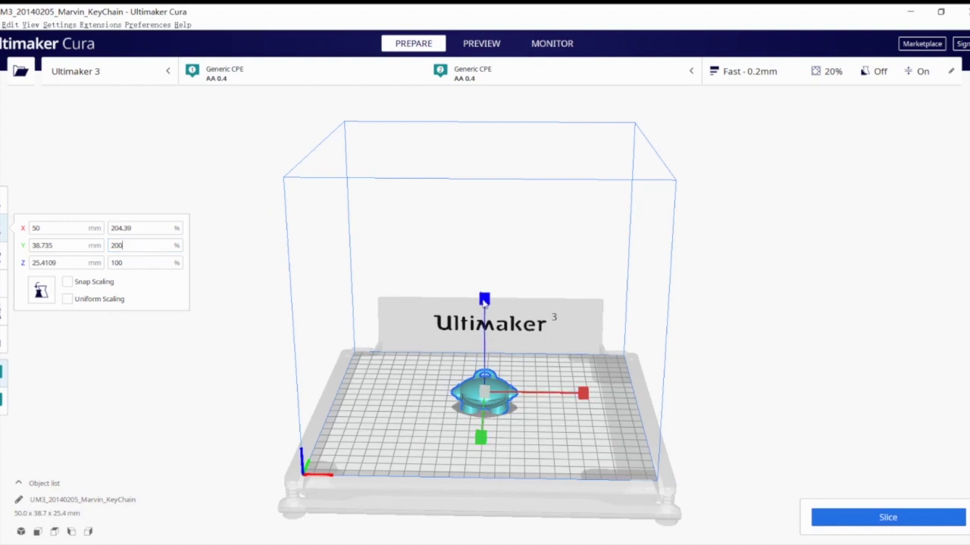
# Step: Try sizes with the Z, X and Y scale handles, then reset the scale and lock uniform scaling
pyautogui.moveTo(484, 301); pyautogui.dragTo(485, 267)
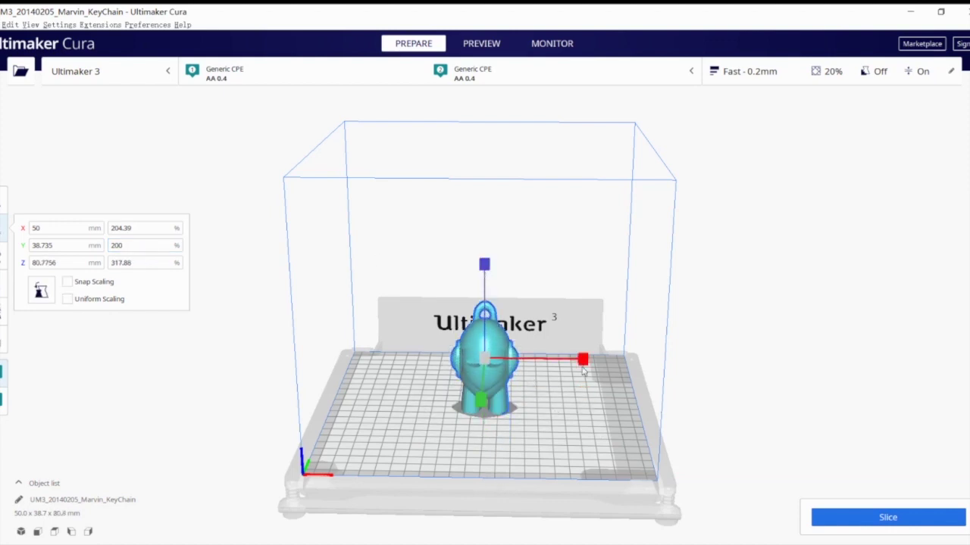
pyautogui.moveTo(583, 368); pyautogui.dragTo(615, 368)
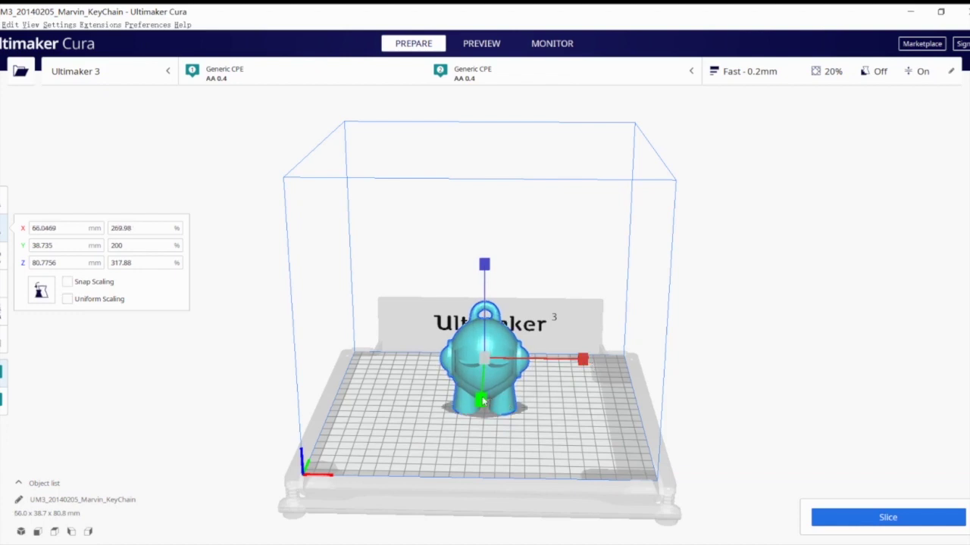
pyautogui.moveTo(482, 402); pyautogui.dragTo(483, 398)
pyautogui.moveTo(484, 265); pyautogui.dragTo(484, 295)
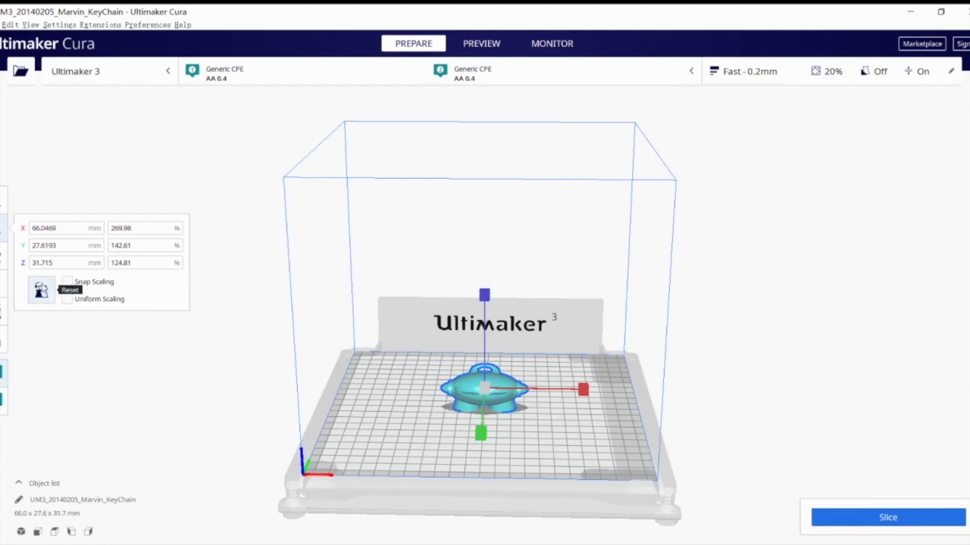
pyautogui.click(41, 290)
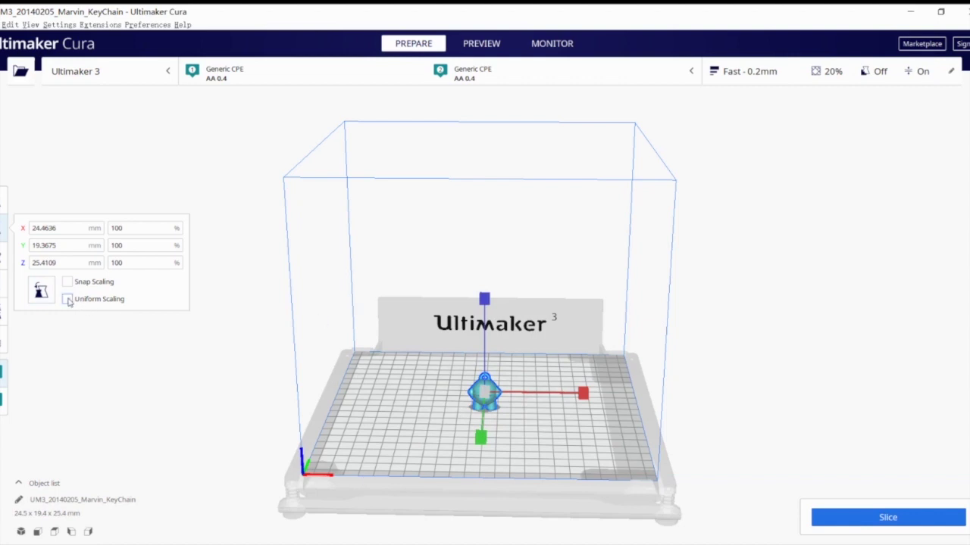
pyautogui.click(67, 299)
# Step: Drag the scale handles to resize Marvin uniformly, to about 51% and then about 177%
pyautogui.moveTo(484, 299); pyautogui.dragTo(484, 270)
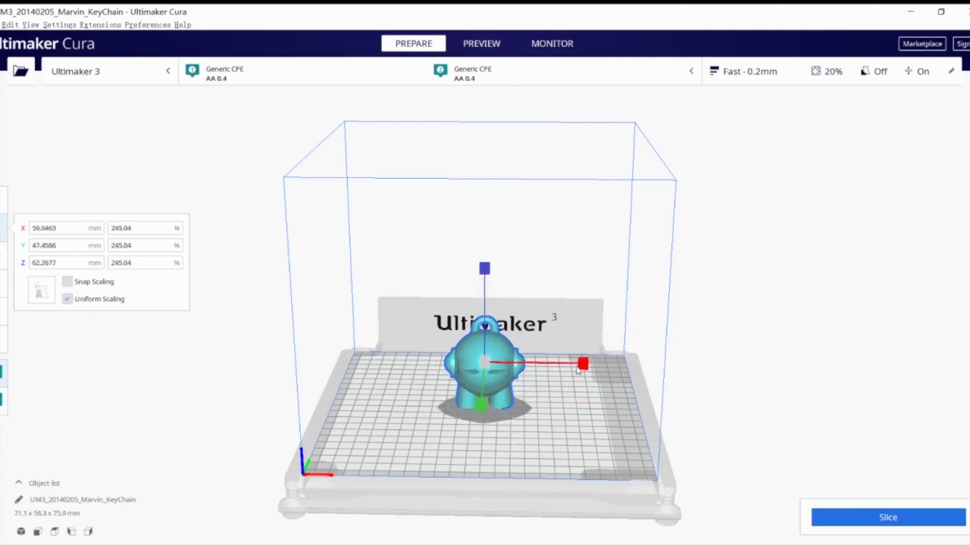
pyautogui.moveTo(579, 369); pyautogui.dragTo(491, 378)
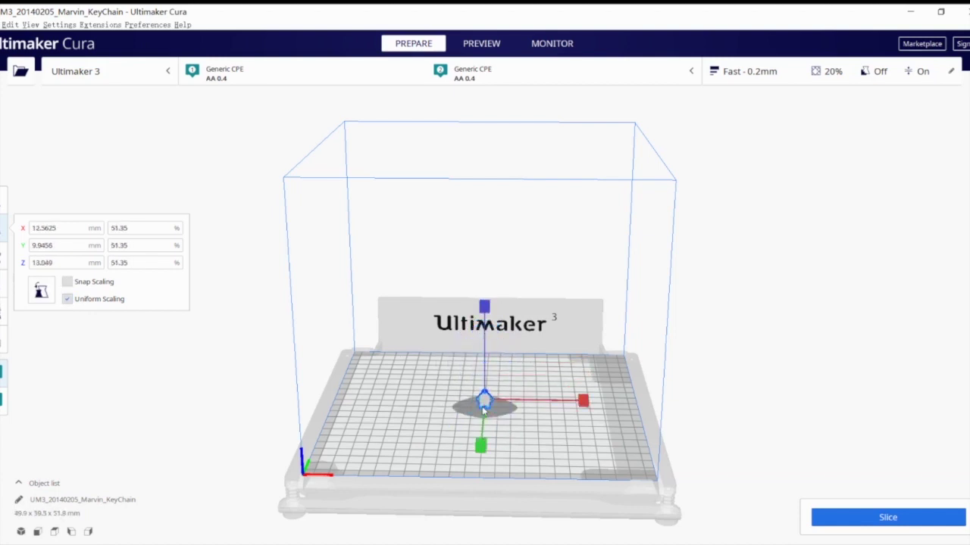
pyautogui.moveTo(485, 305); pyautogui.dragTo(487, 294)
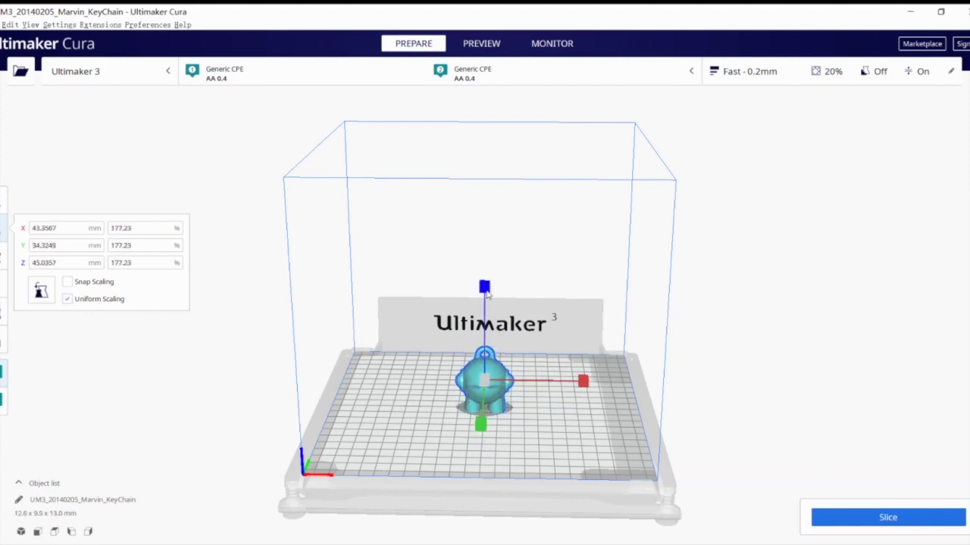
# Step: Set the scale back to 100%, turn on Snap Scaling and drag the Z handle to 150%
pyautogui.doubleClick(135, 228)
pyautogui.write('1')
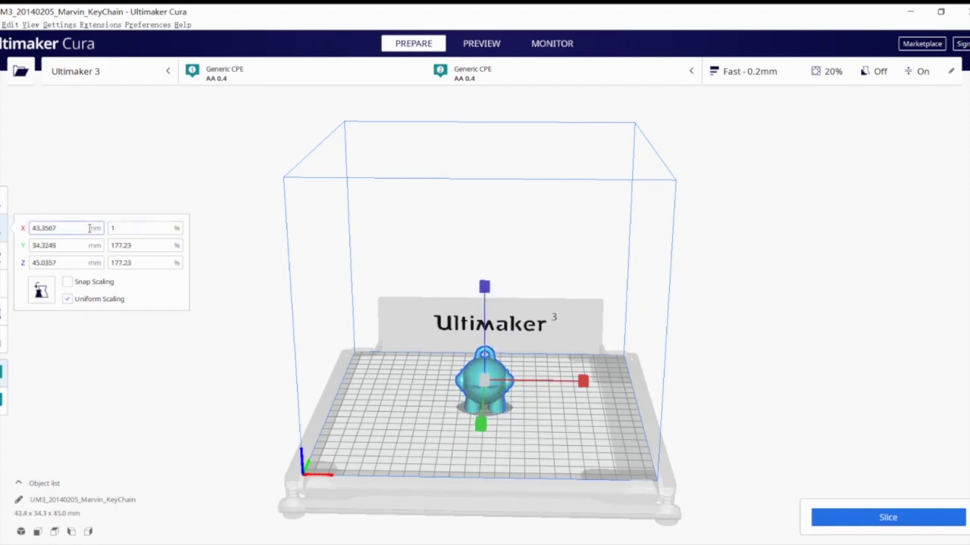
pyautogui.write('00')
pyautogui.press('Return')
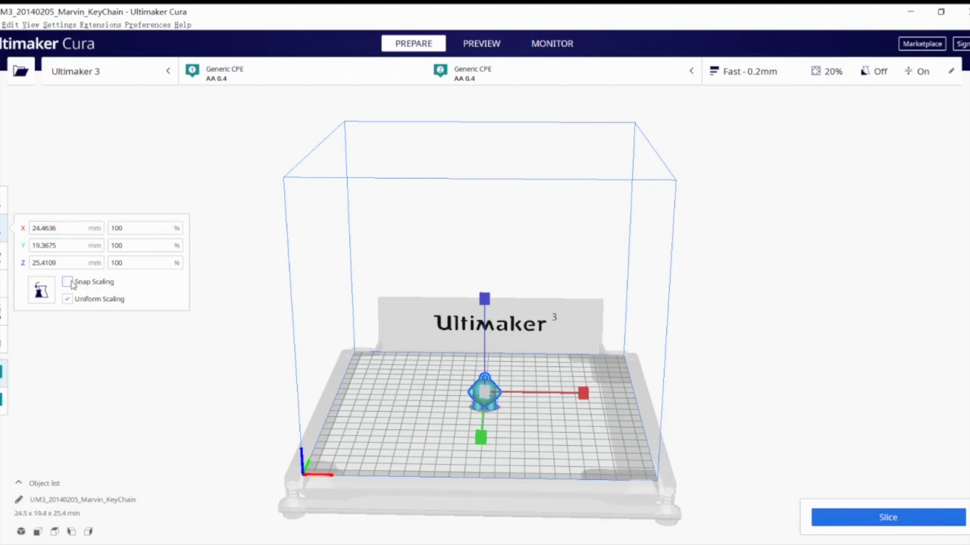
pyautogui.click(67, 281)
pyautogui.moveTo(484, 300); pyautogui.dragTo(485, 291)
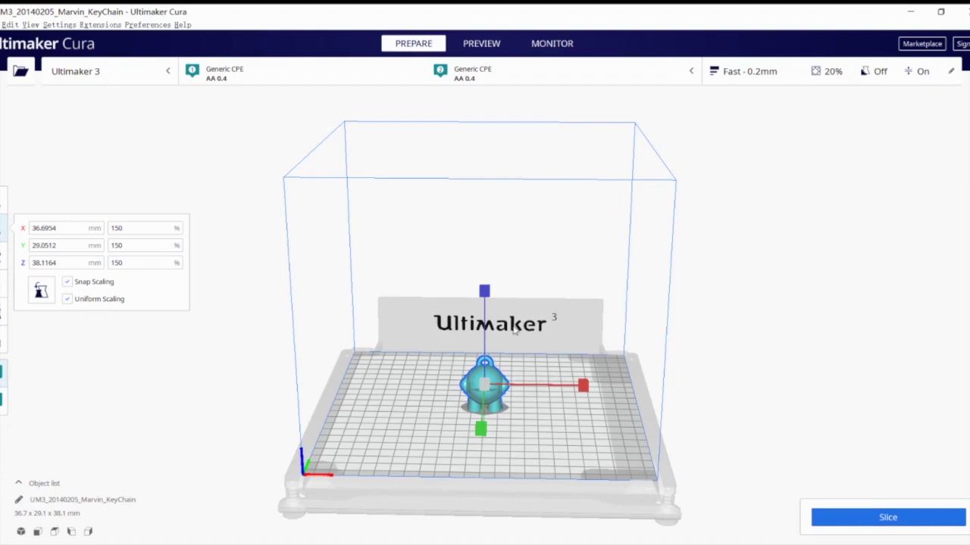
# Step: Scale Marvin up to about 840%, then down to 330% (80.7 x 63.9 x 83.9 mm)
pyautogui.moveTo(485, 293); pyautogui.dragTo(480, 206)
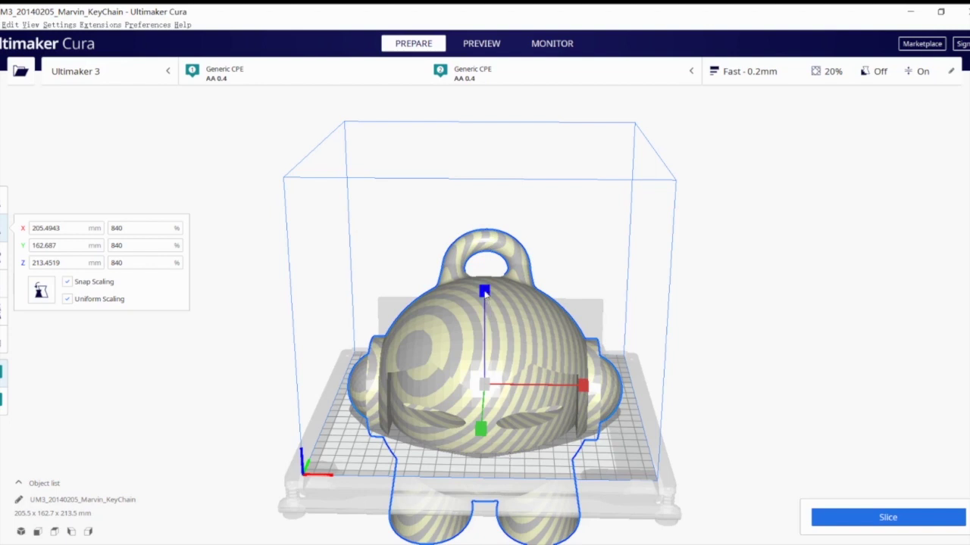
pyautogui.moveTo(485, 292); pyautogui.dragTo(434, 370)
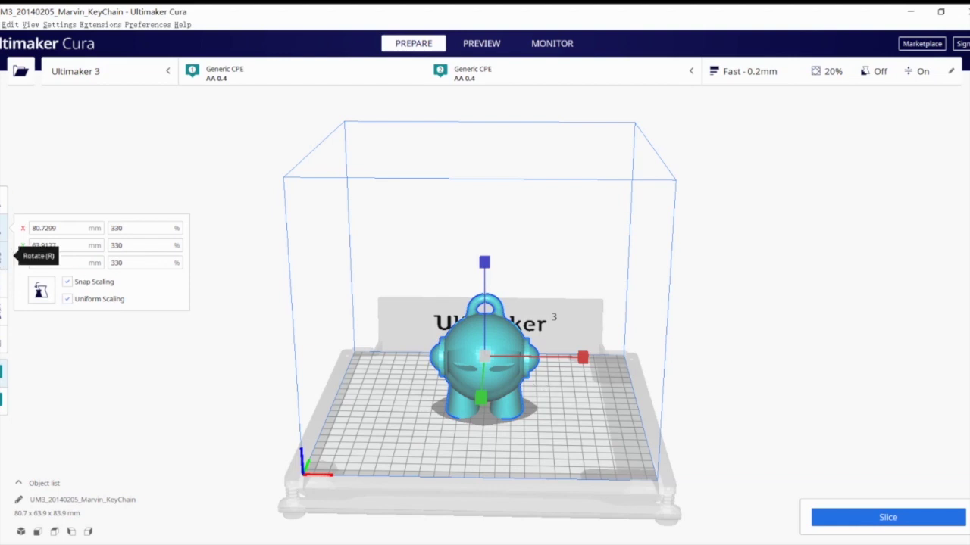
pyautogui.click(6, 256)
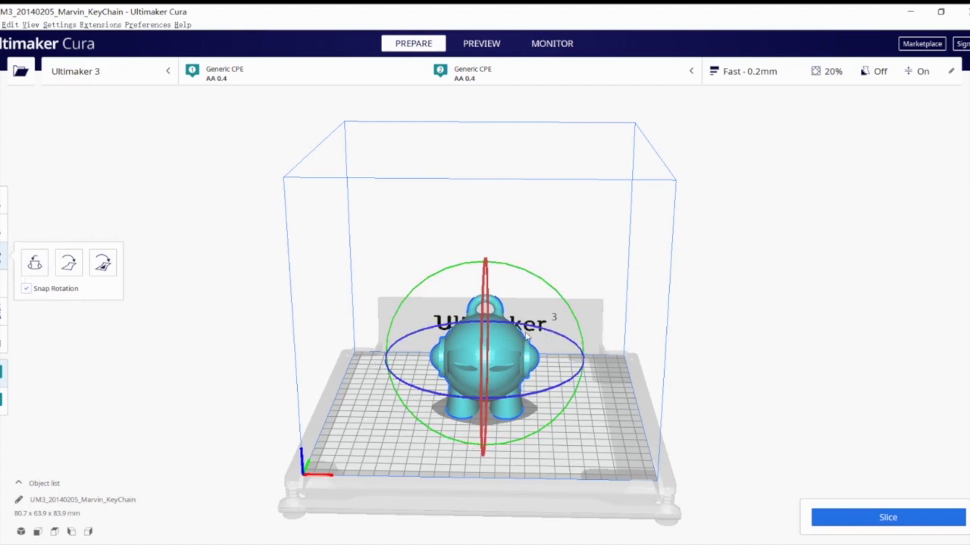
pyautogui.moveTo(428, 285); pyautogui.dragTo(480, 253)
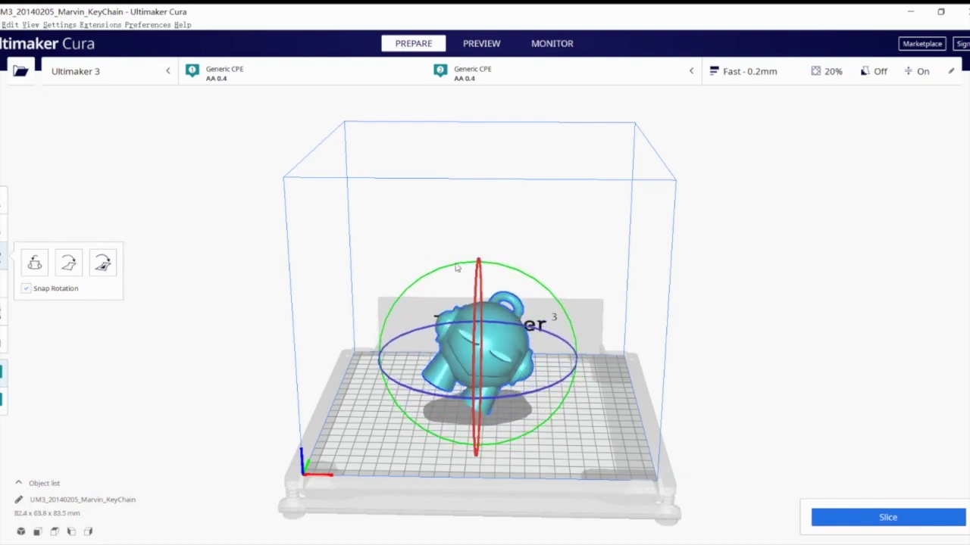
pyautogui.click(34, 264)
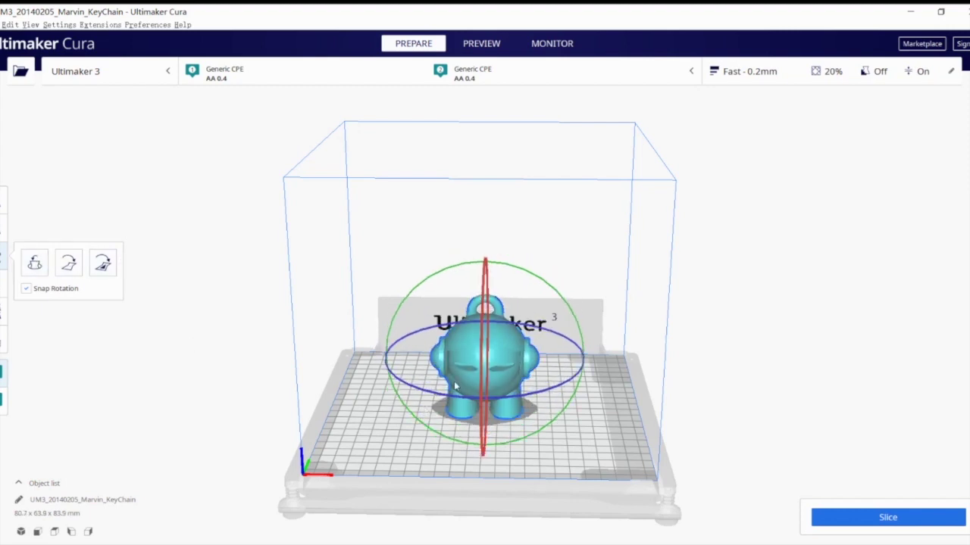
# Step: Apply Lay flat from the Rotate panel and orbit to a low angle to check the turned figure
pyautogui.click(68, 265)
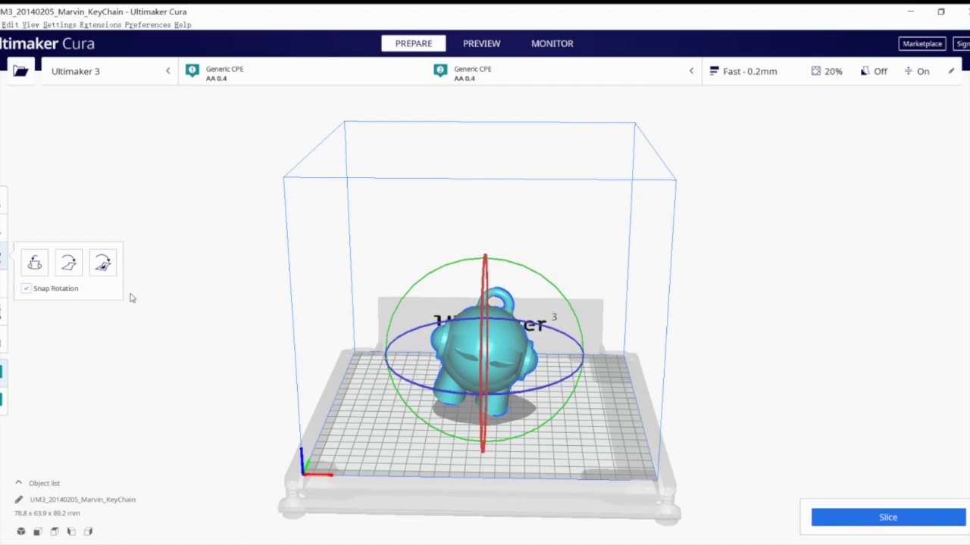
pyautogui.click(74, 271)
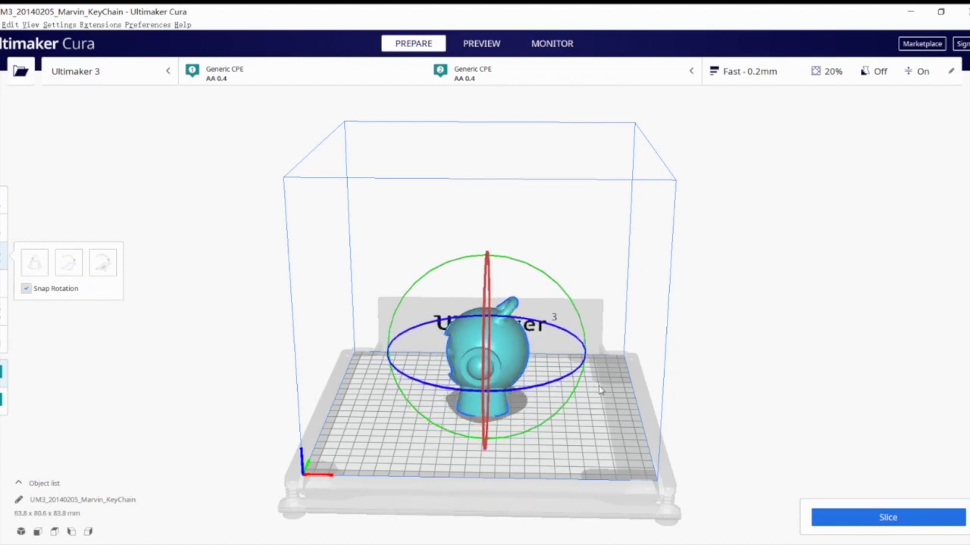
pyautogui.moveTo(589, 387); pyautogui.dragTo(632, 370, button='right')
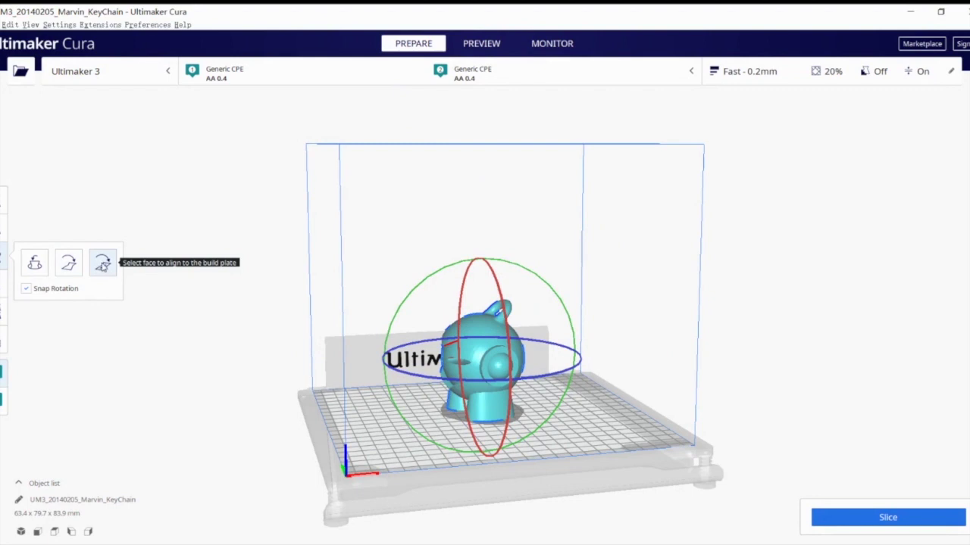
# Step: Align Marvin's foot face to the build plate so it stands upright, then slice it
pyautogui.click(102, 263)
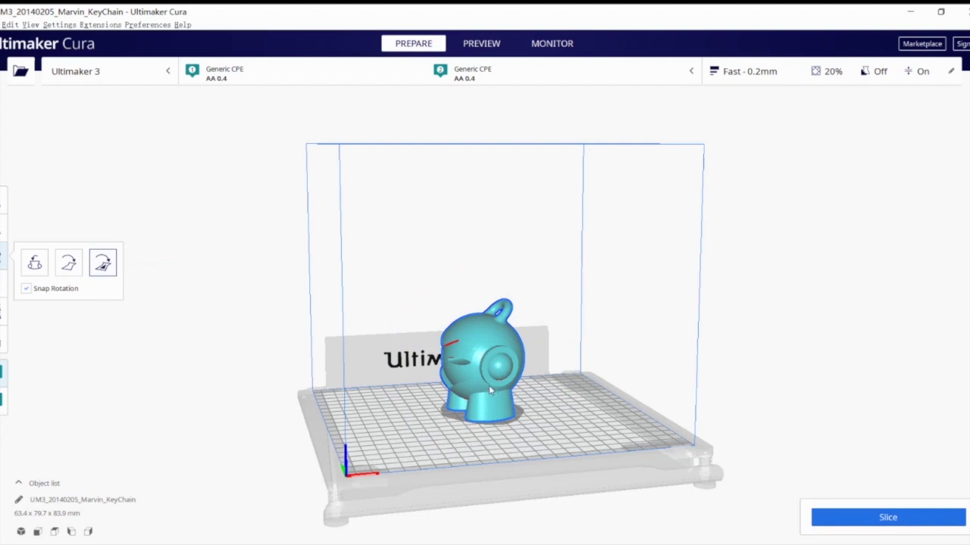
pyautogui.press('Left')
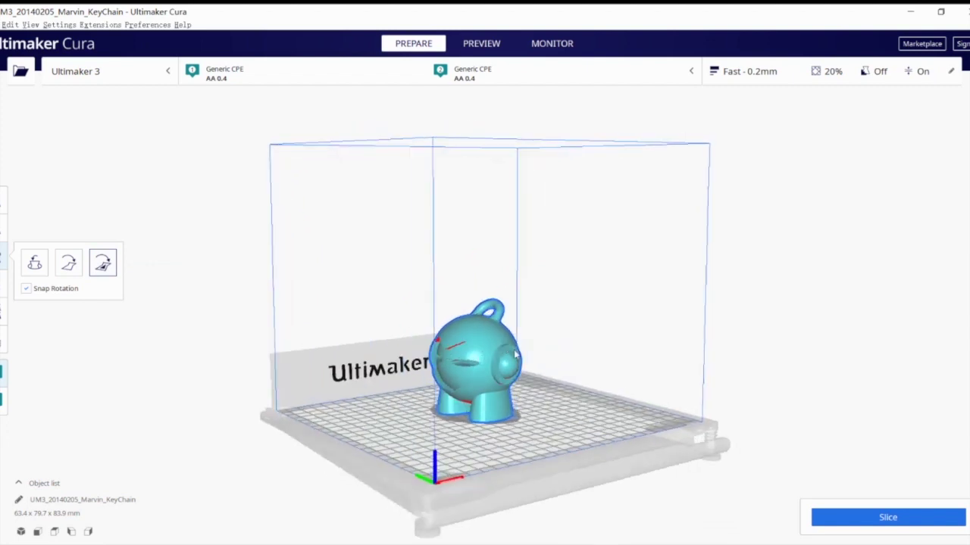
pyautogui.click(456, 362)
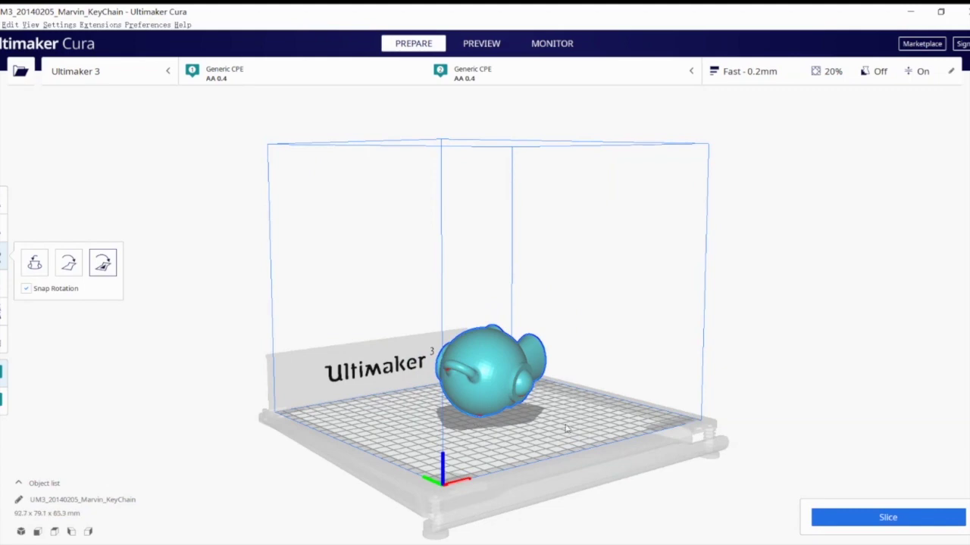
pyautogui.moveTo(568, 429); pyautogui.dragTo(223, 417, button='right')
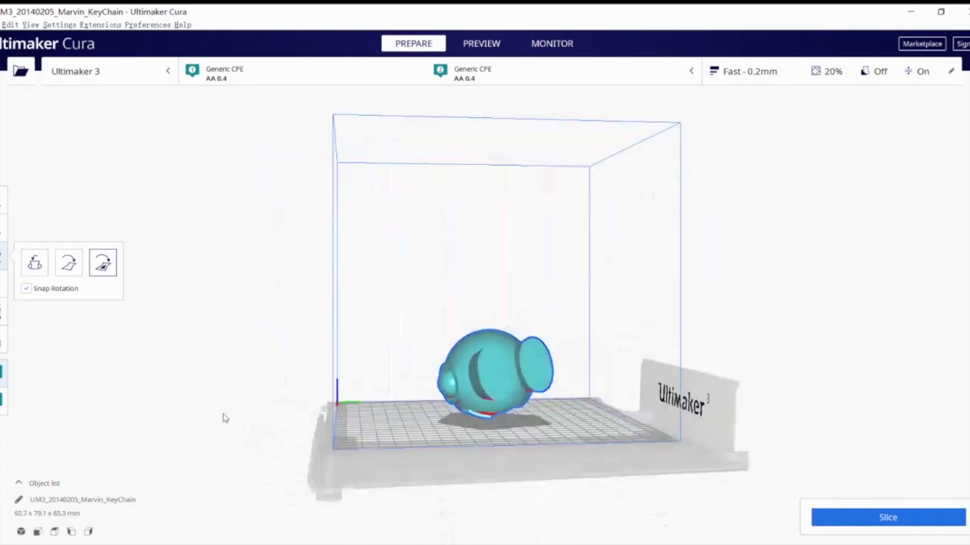
pyautogui.click(499, 369)
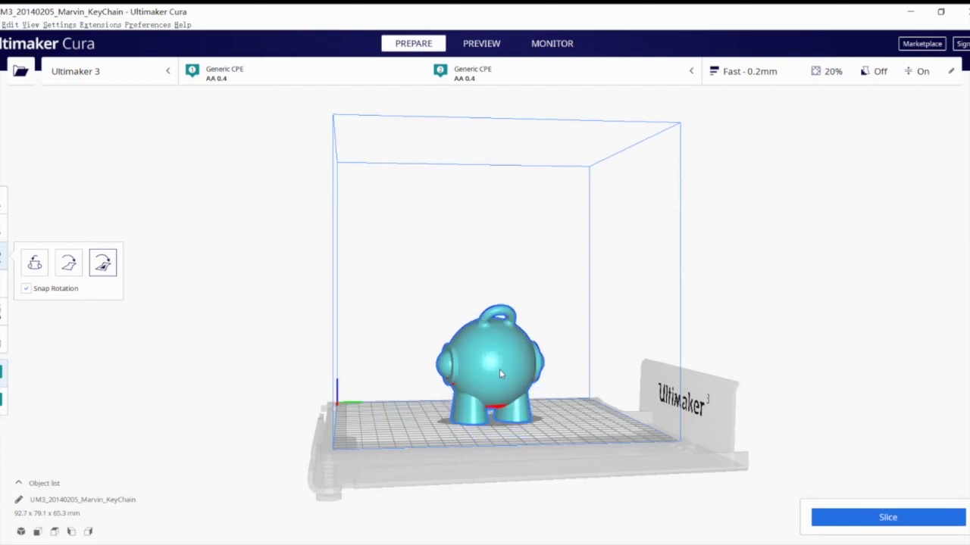
pyautogui.moveTo(499, 369); pyautogui.dragTo(690, 403, button='right')
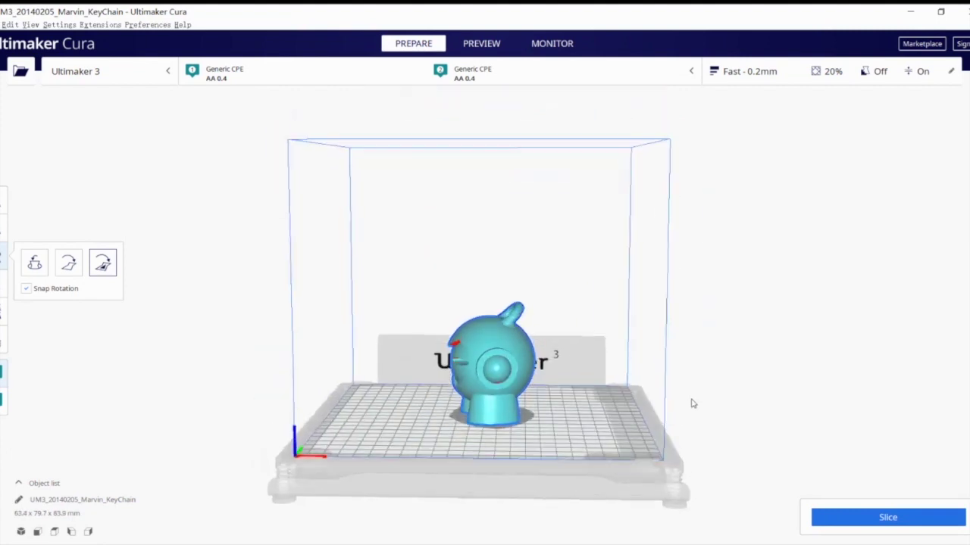
pyautogui.click(881, 519)
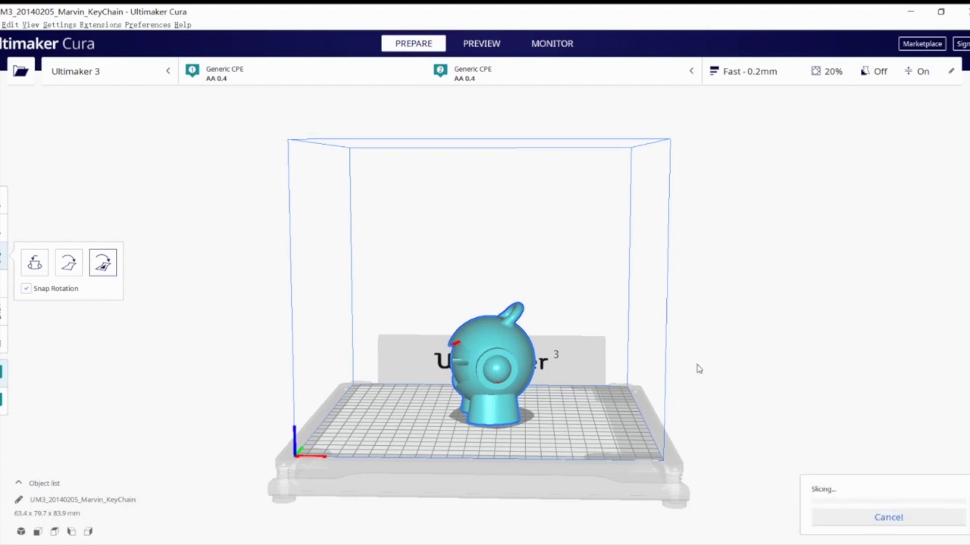